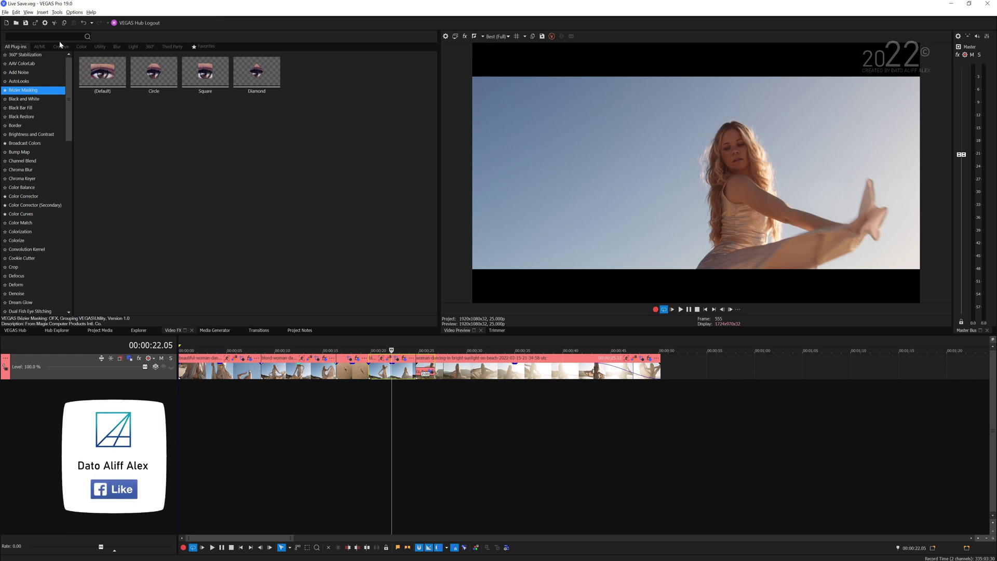
Open Tools > Advanced Save to show the Live Save and backup settings.
left_click(57, 11)
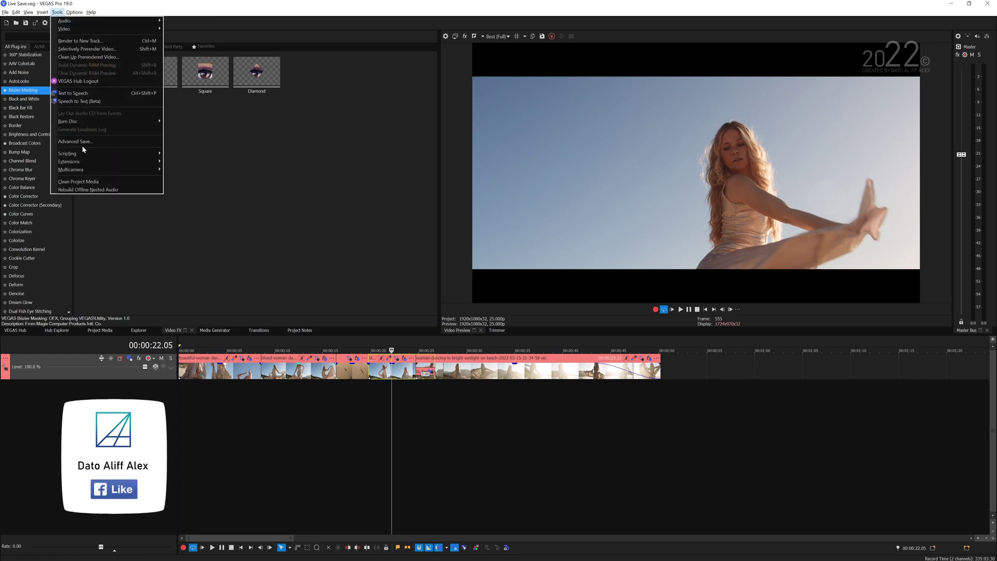
left_click(95, 141)
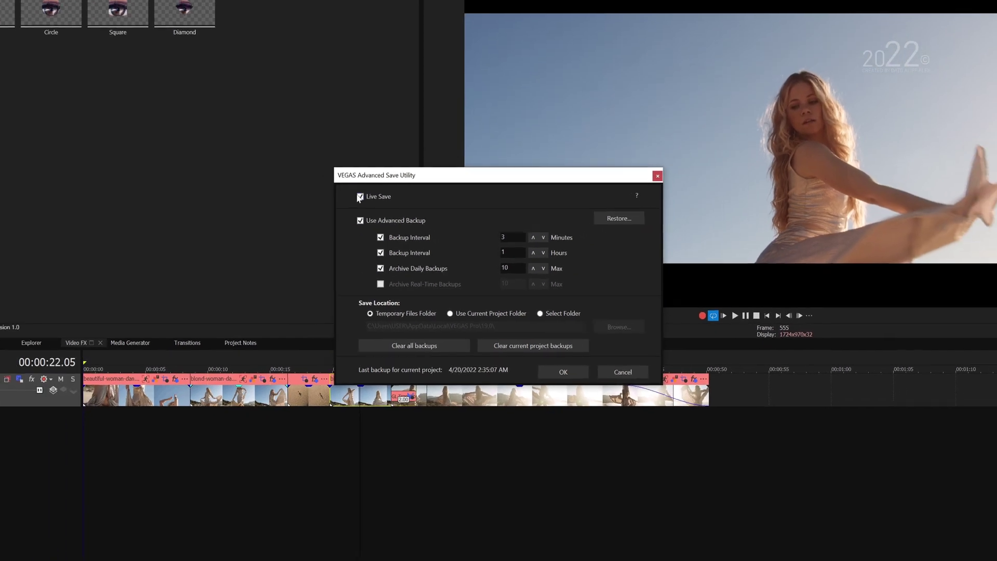
Toggle Live Save off and back on, accepting its performance warning.
left_click(360, 196)
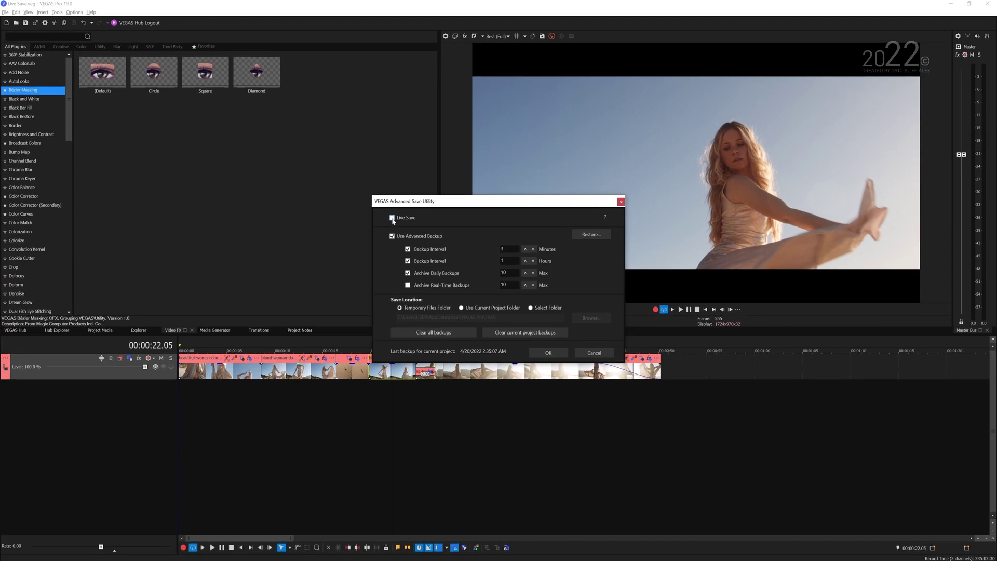
left_click(393, 218)
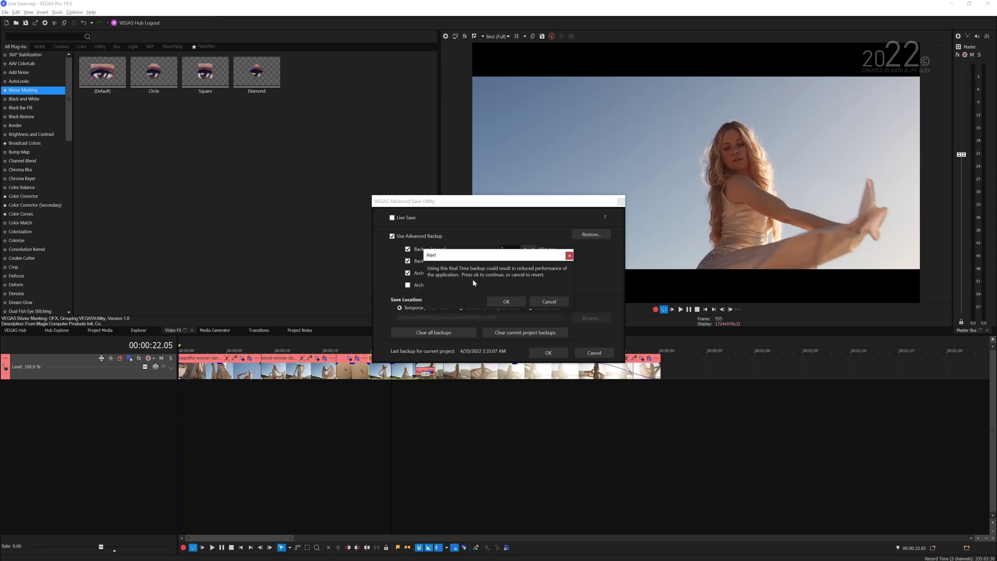
left_click(523, 301)
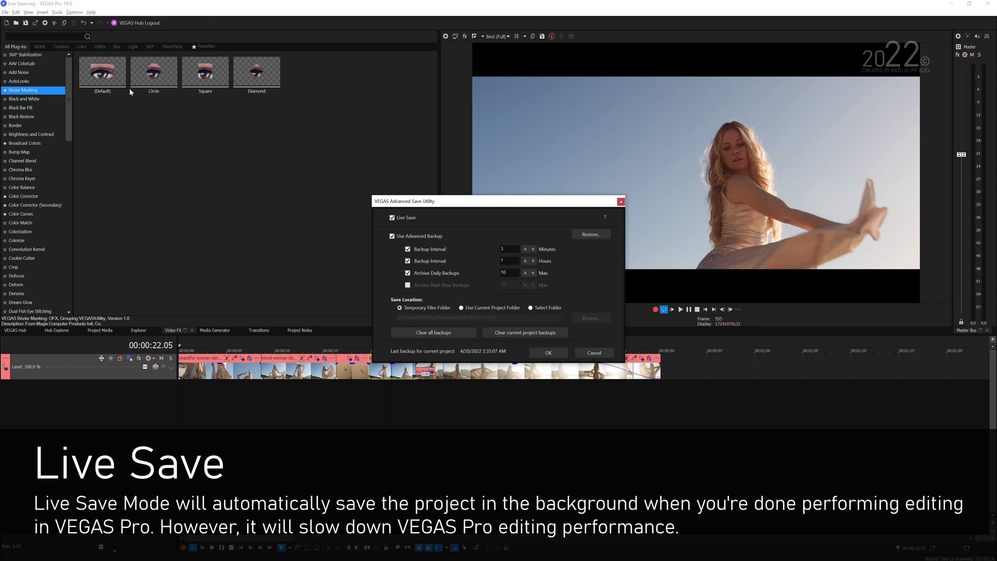
Apply the save settings, then grade the dancing clip: gain toward blue, less blue in lift.
left_click(548, 353)
left_click(387, 363)
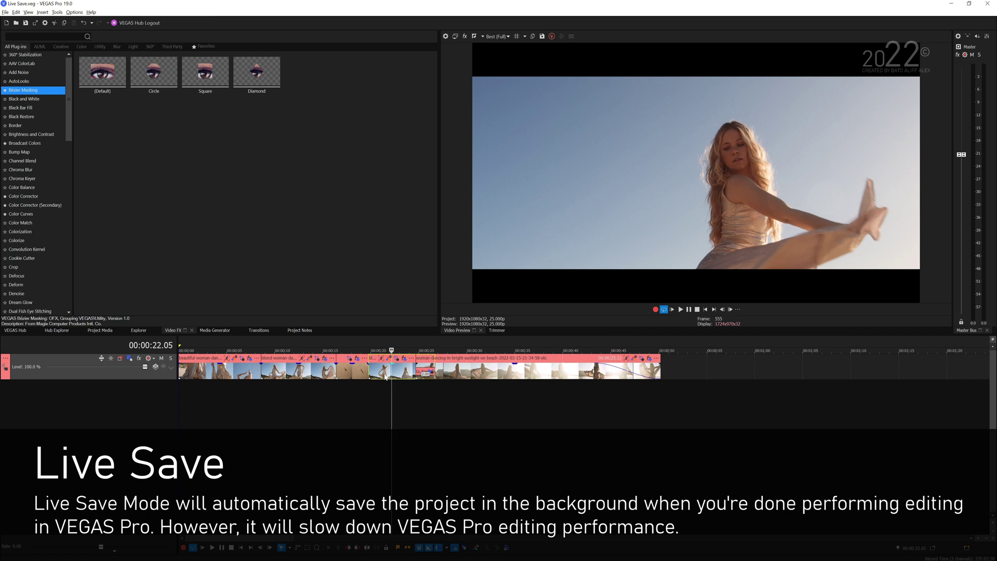
left_click(388, 358)
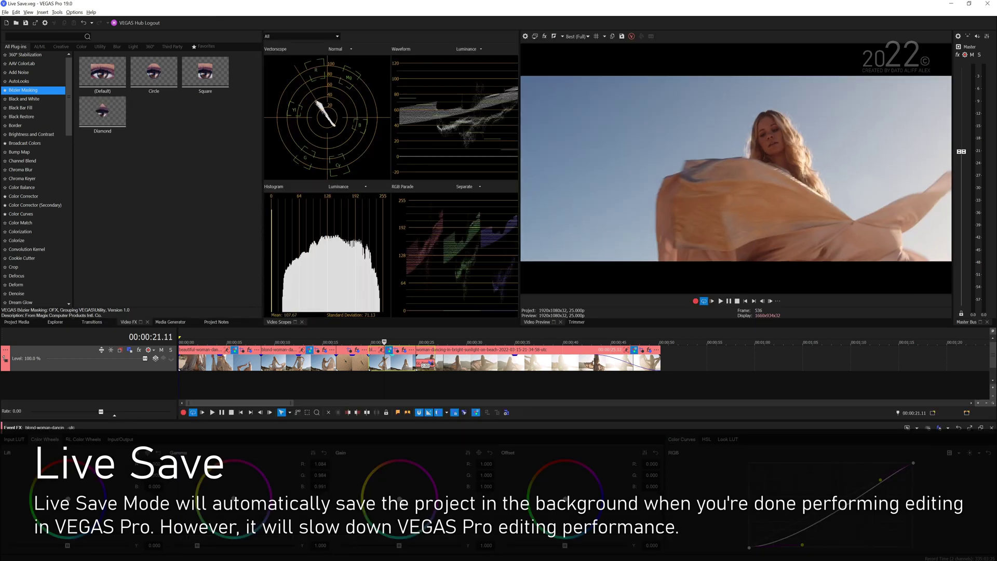
left_click_drag(399, 489, 411, 481)
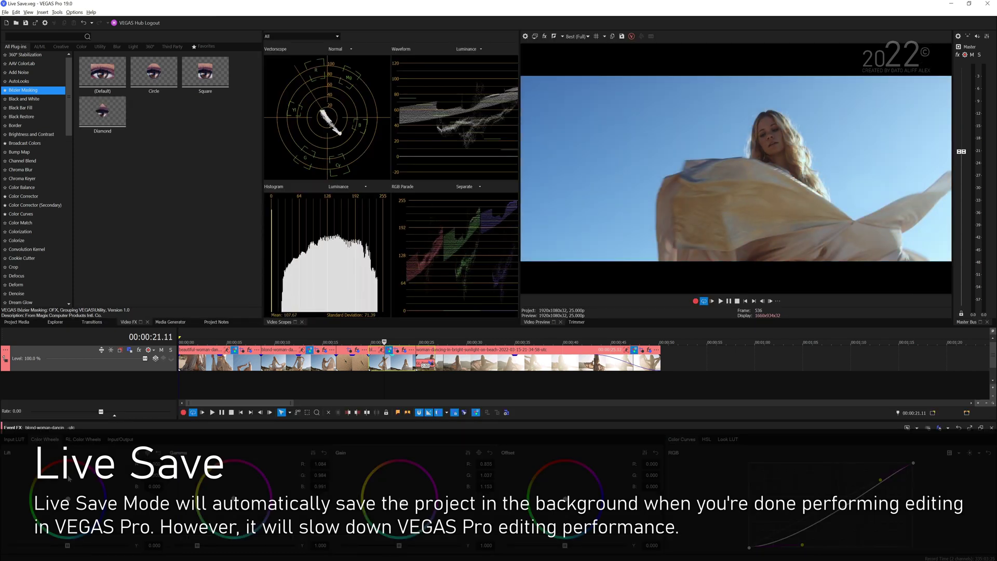
left_click_drag(68, 479, 66, 496)
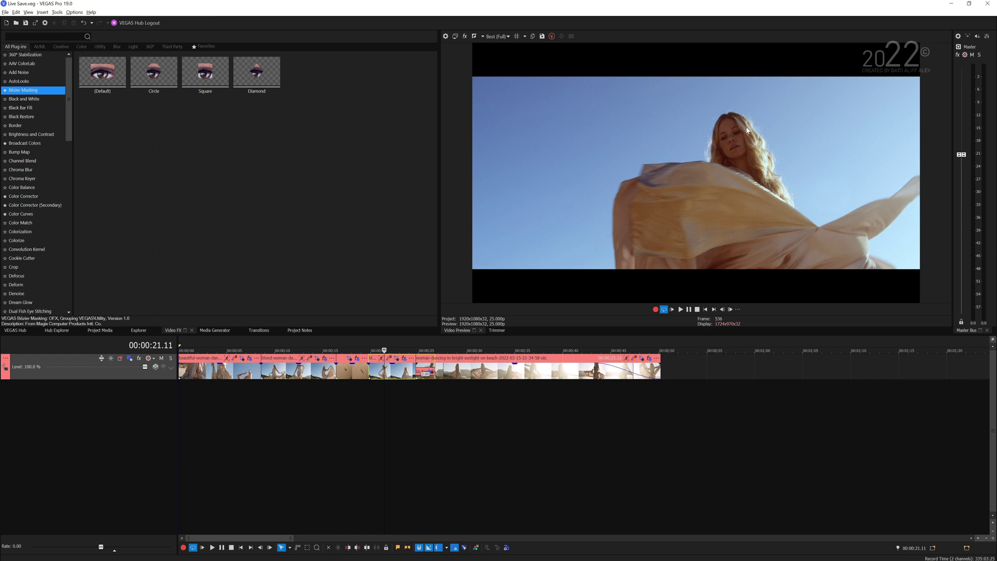
Reopen Tools > Advanced Save and select the 3-minute backup interval value.
left_click(61, 13)
left_click(79, 143)
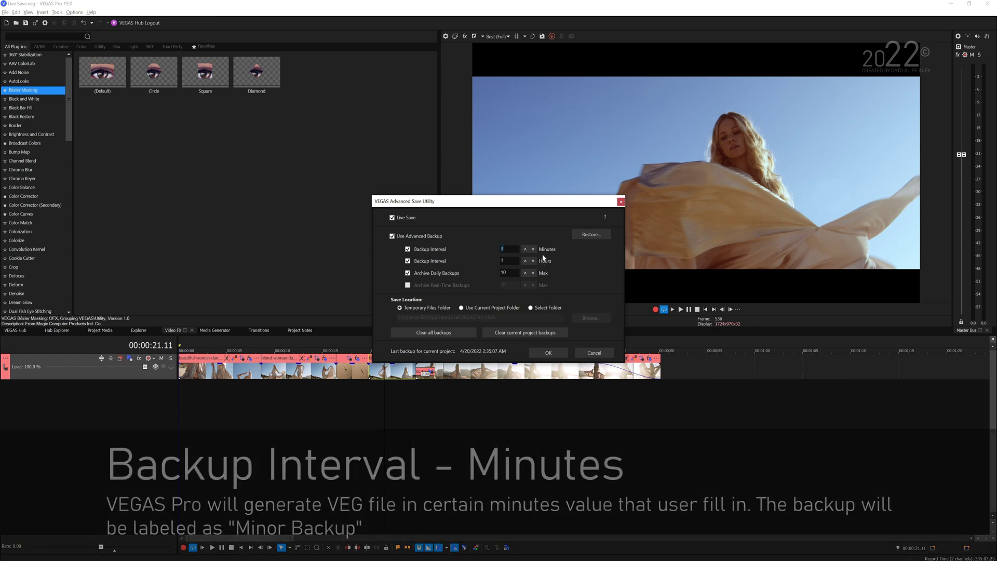
double_click(505, 250)
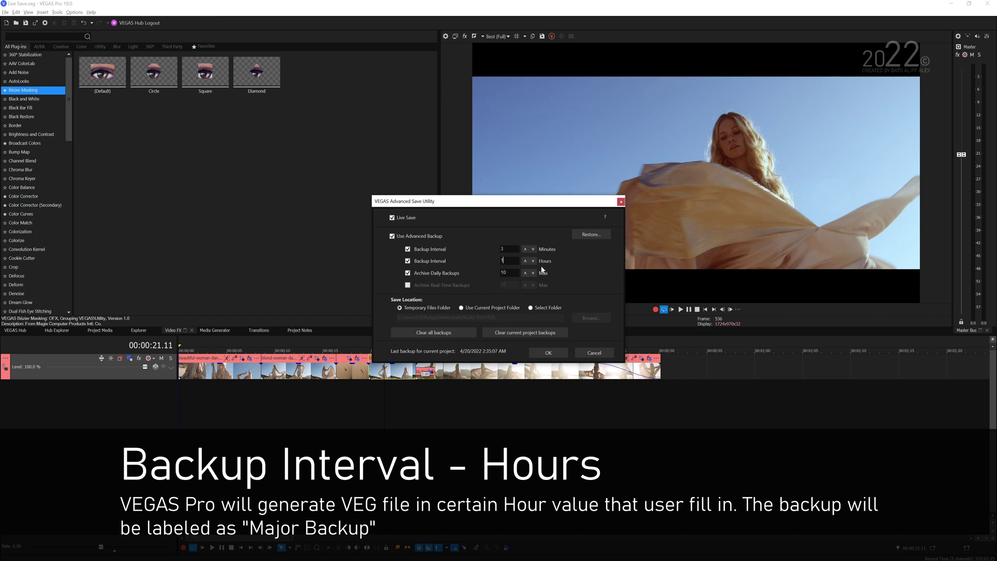
left_click(601, 235)
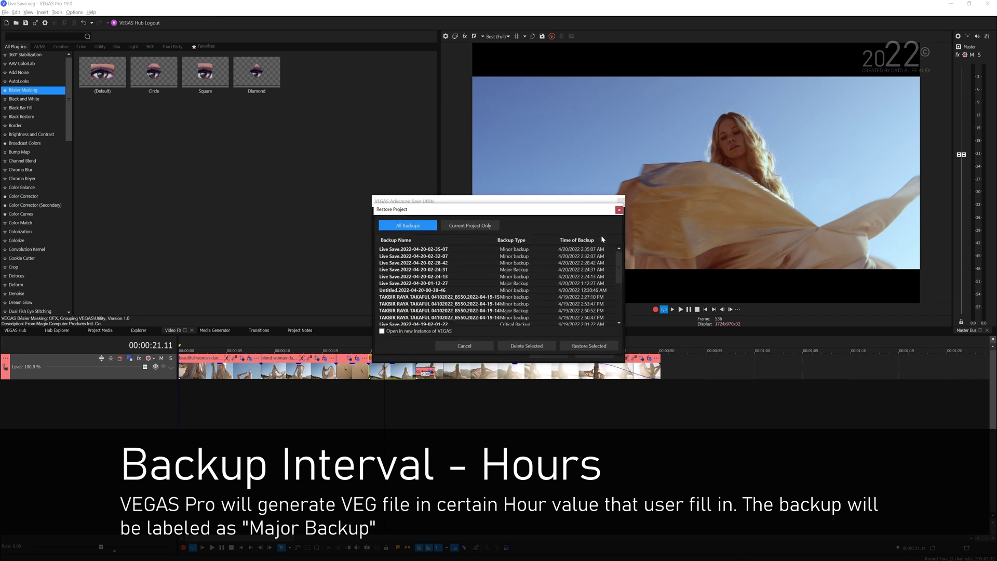
left_click(471, 225)
left_click(520, 249)
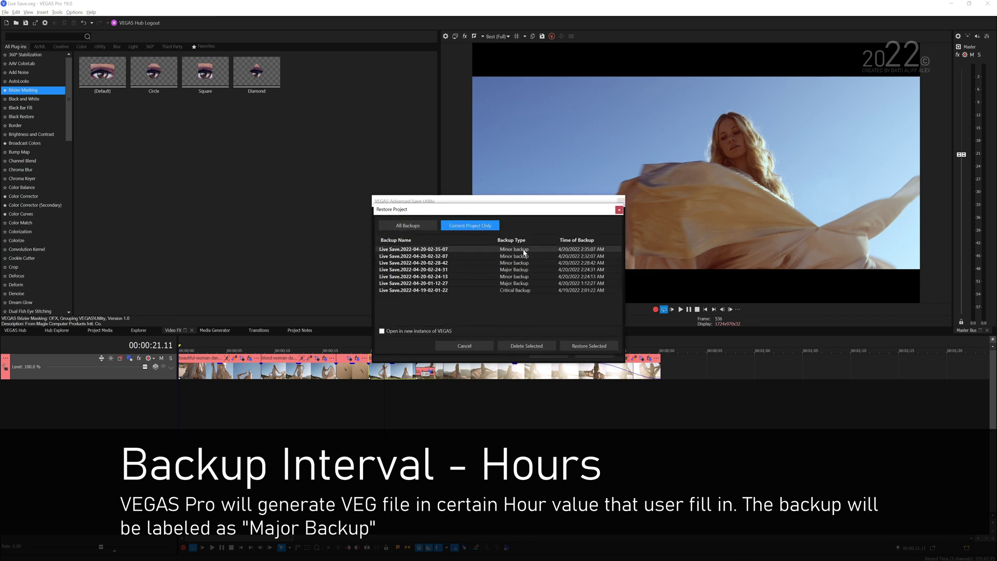
left_click(522, 283)
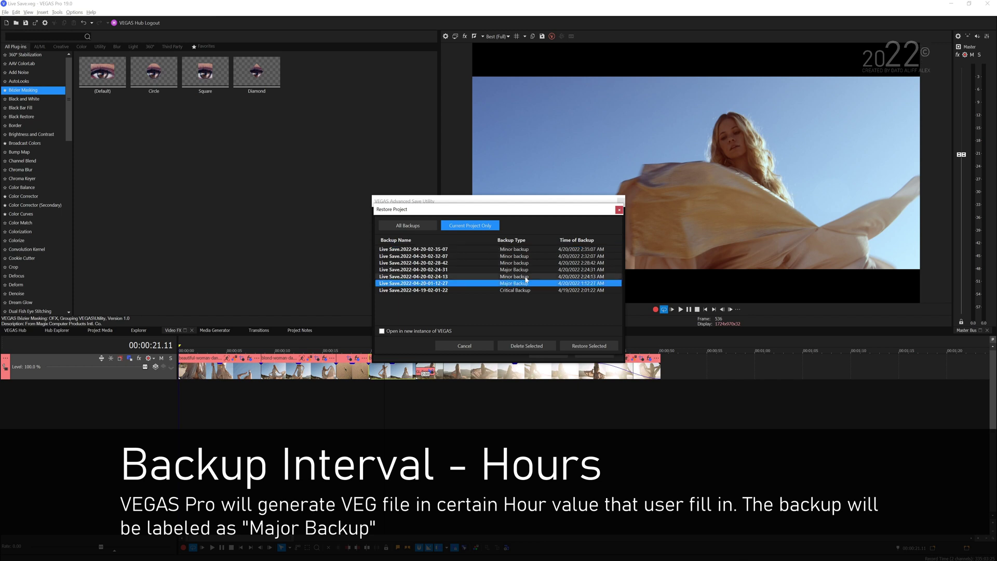
left_click(619, 210)
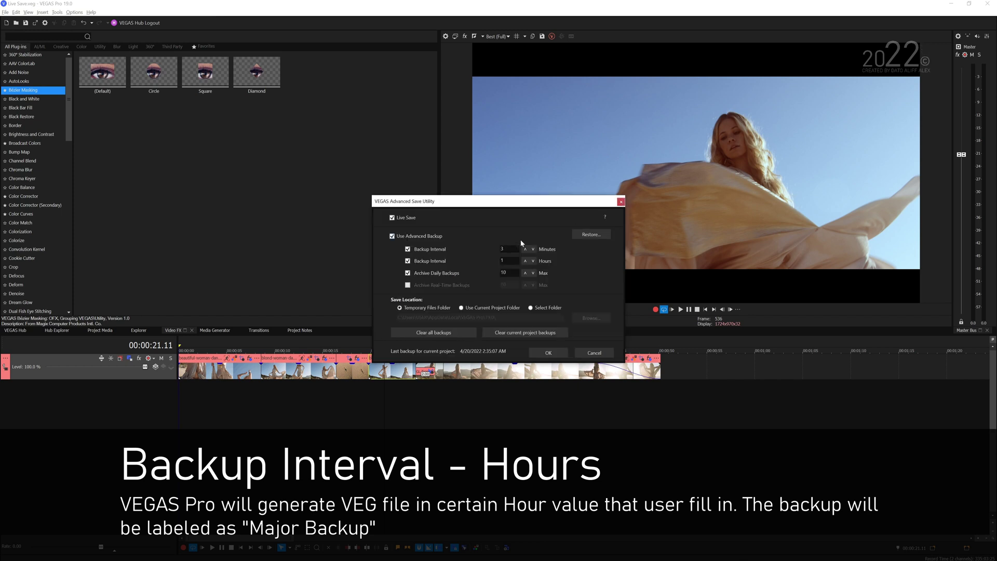
left_click(505, 272)
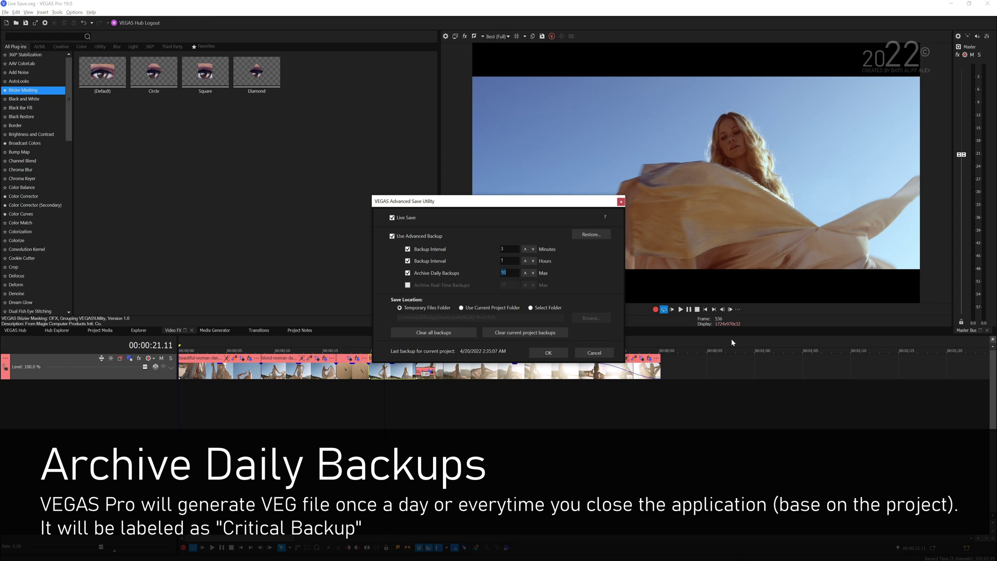
View the April 19 Critical Backup in the current-project list, close it, and turn Live Save off.
left_click(595, 234)
left_click(470, 225)
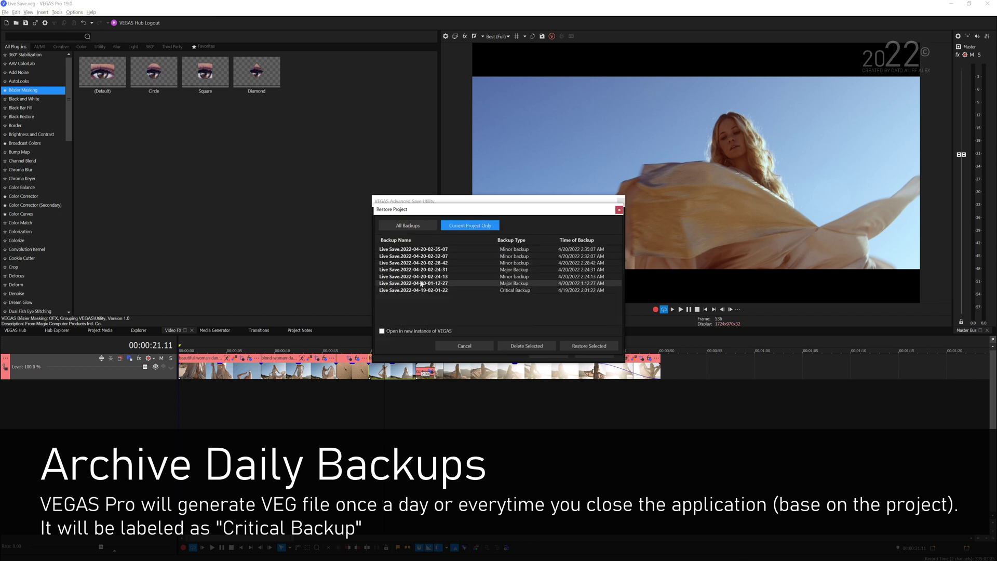
left_click(519, 291)
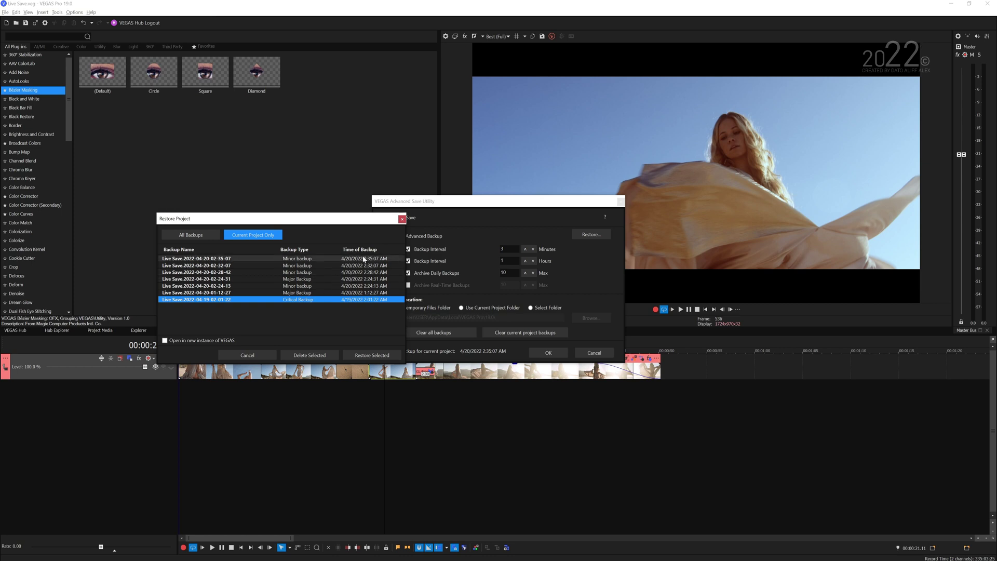
left_click(402, 221)
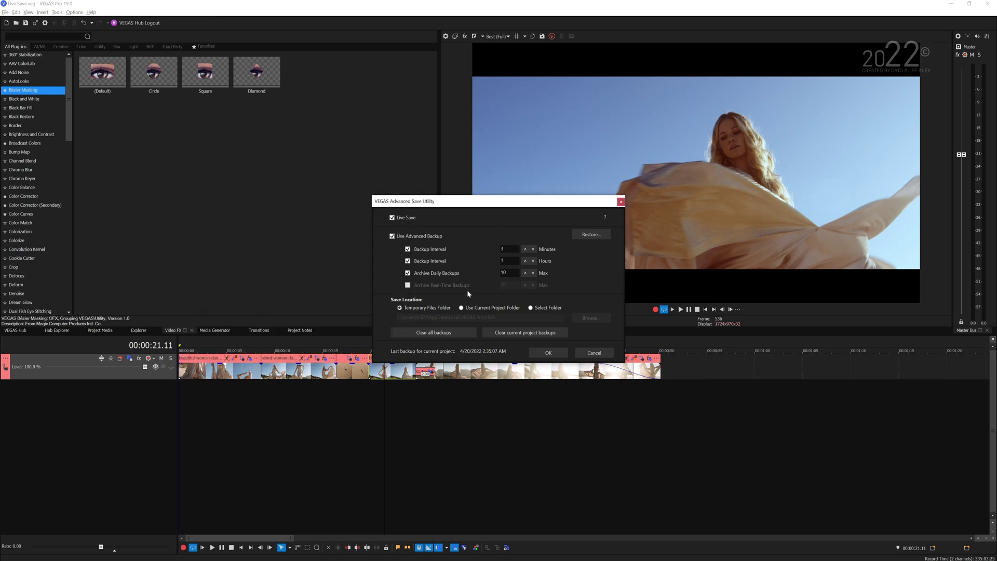
left_click(393, 218)
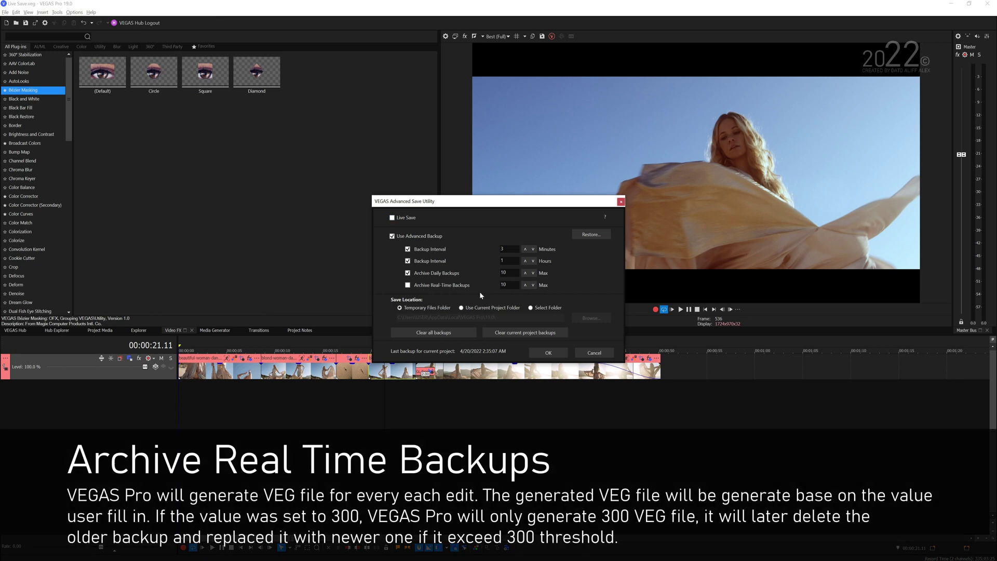
Enable Archive Real-Time Backups with a limit of 10, accepting the performance warning.
left_click(408, 286)
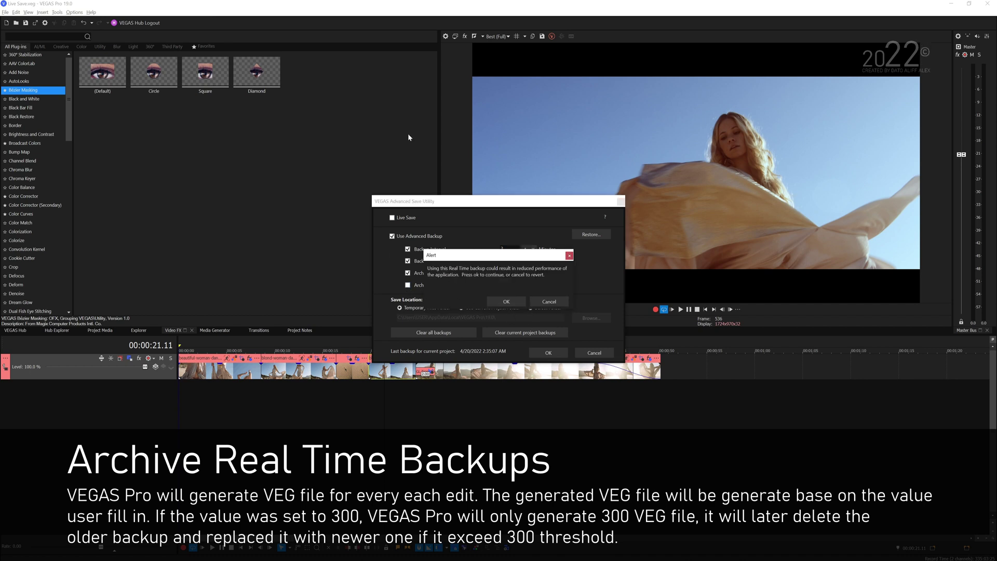
left_click(506, 301)
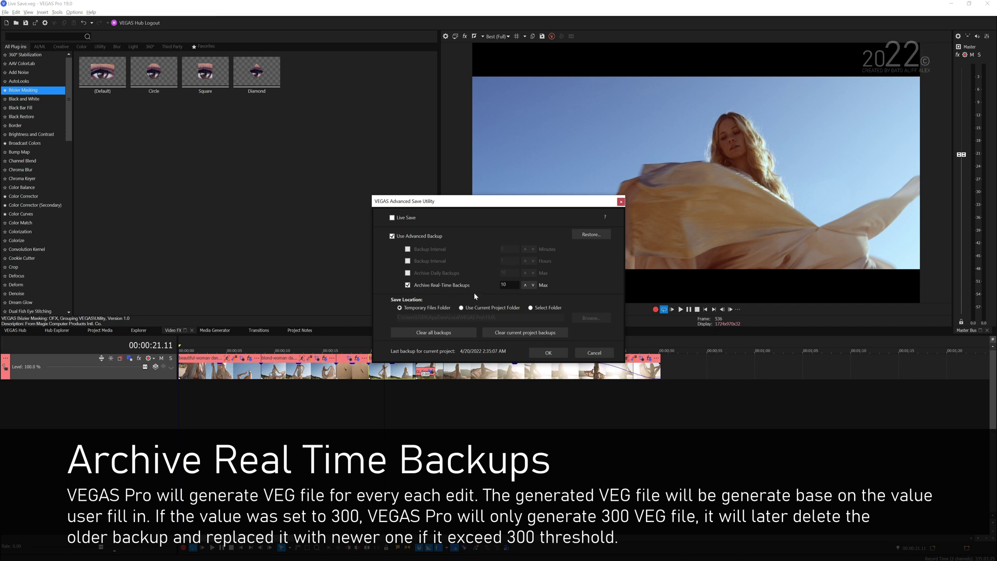
double_click(504, 285)
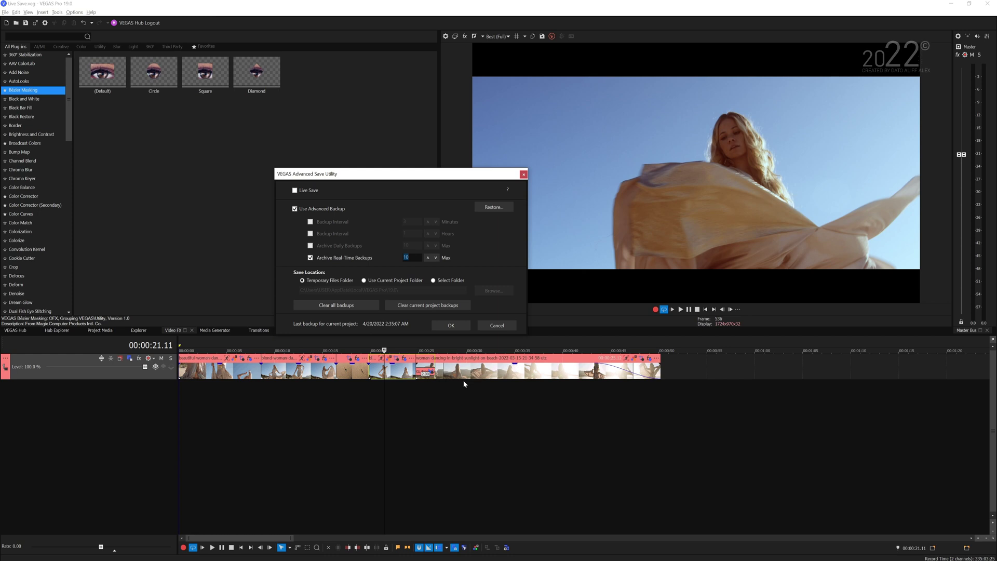
left_click(406, 258)
left_click_drag(387, 174, 463, 206)
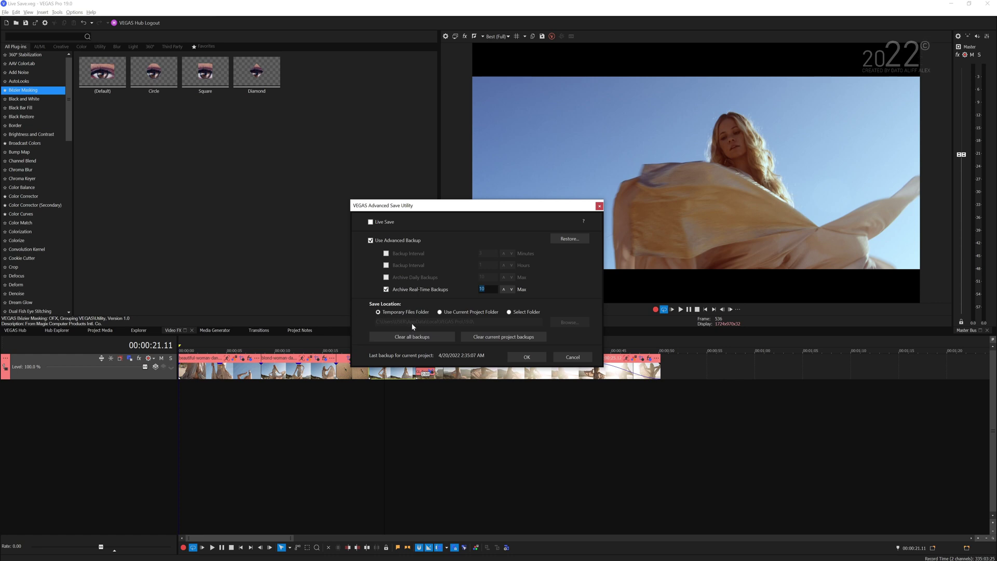
Turn off real-time backup archiving and switch Live Save back on.
left_click(387, 289)
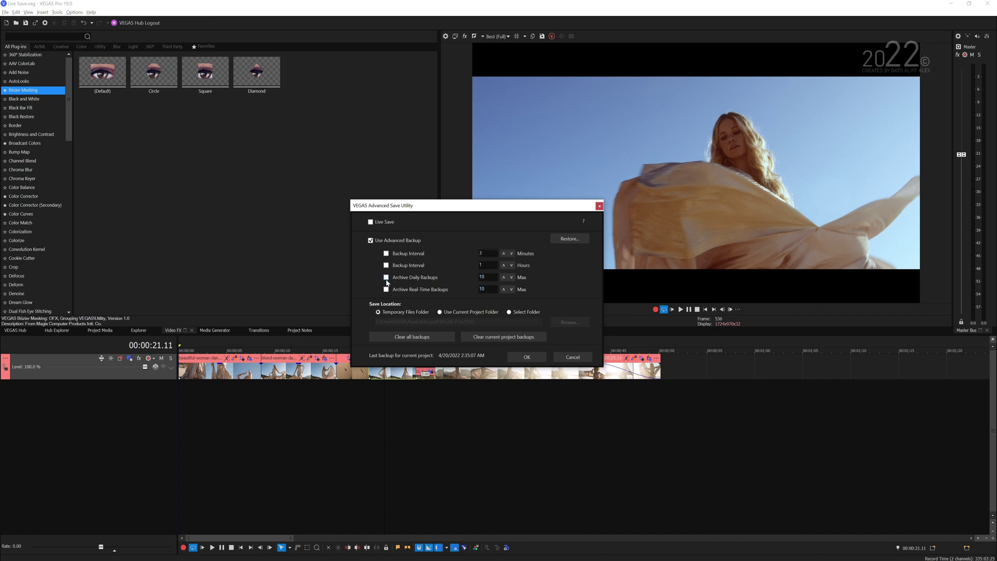
left_click(372, 223)
left_click(507, 302)
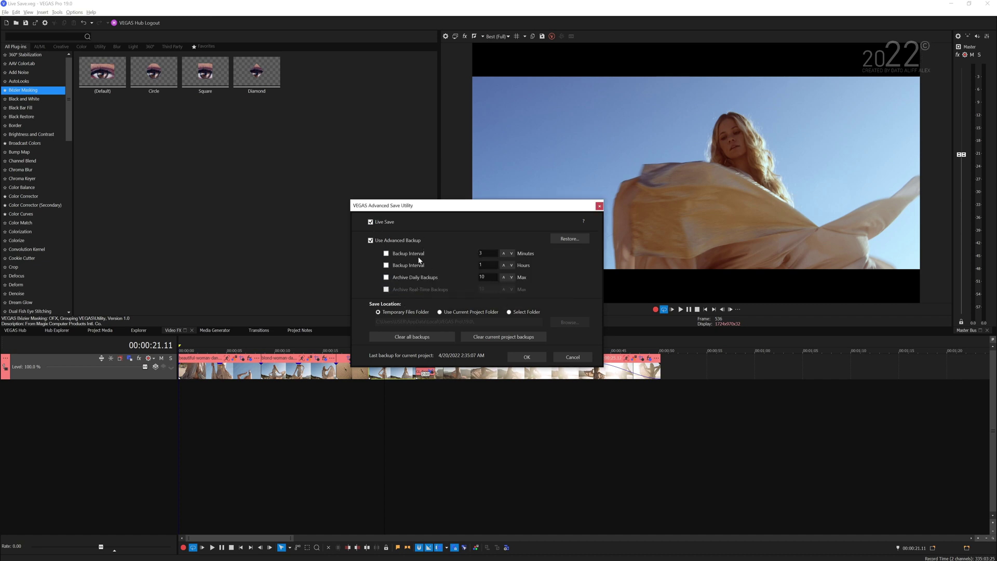
Enable backups every 3 minutes and every hour, plus up to 10 daily archives.
left_click(387, 254)
left_click(386, 265)
left_click(387, 278)
left_click_drag(429, 211, 445, 216)
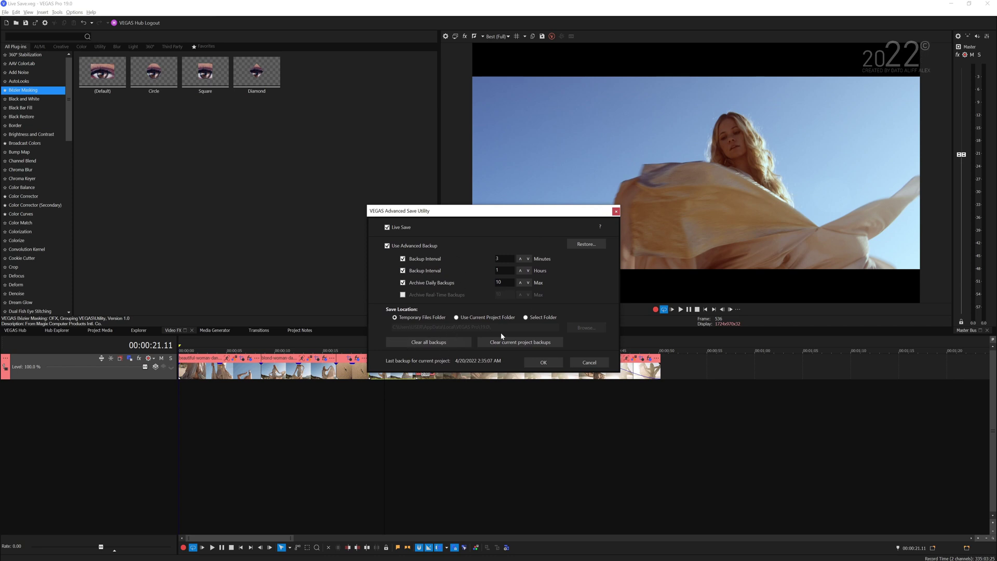
left_click(585, 244)
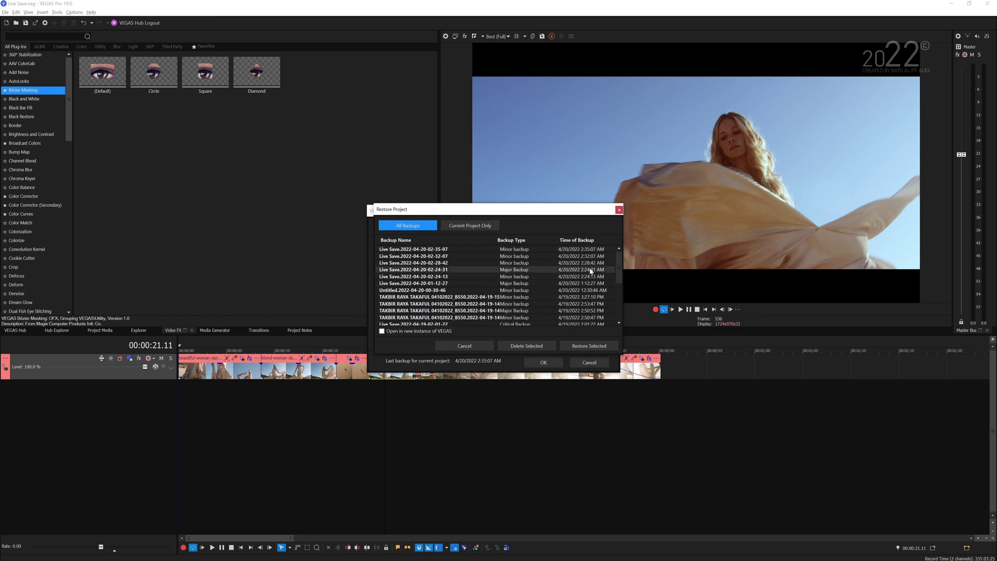
left_click_drag(619, 266, 618, 301)
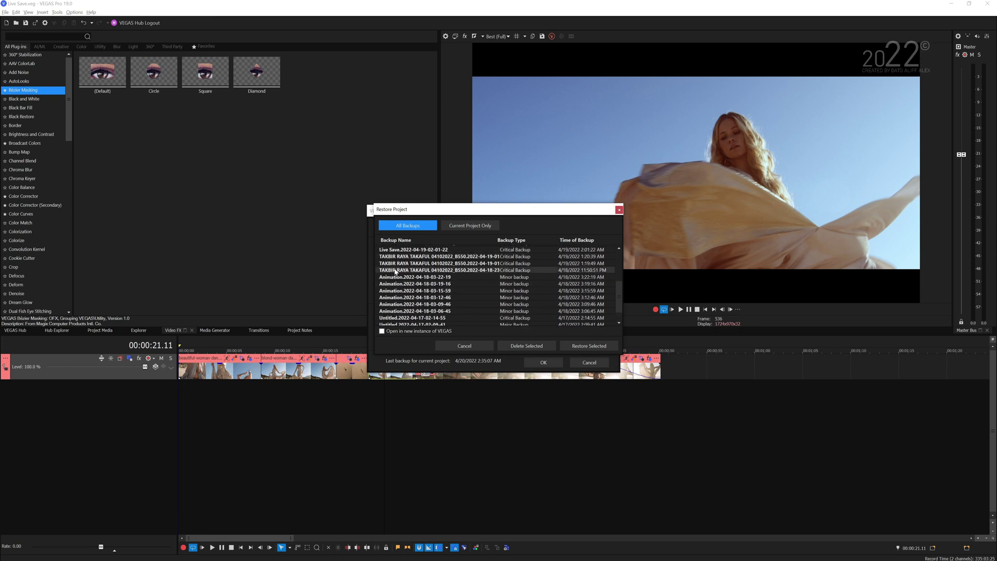
scroll(396, 271, "up", 4)
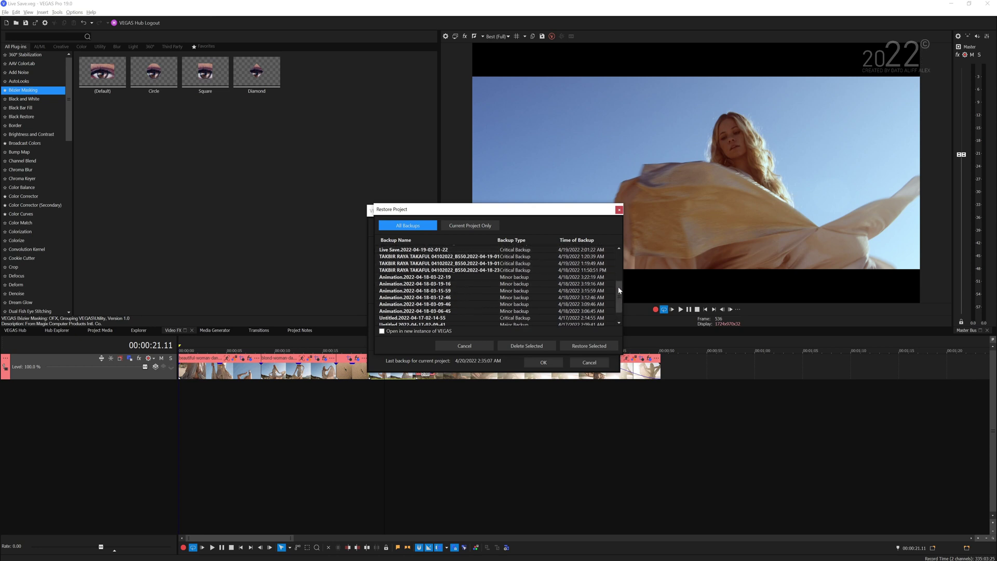
left_click(459, 227)
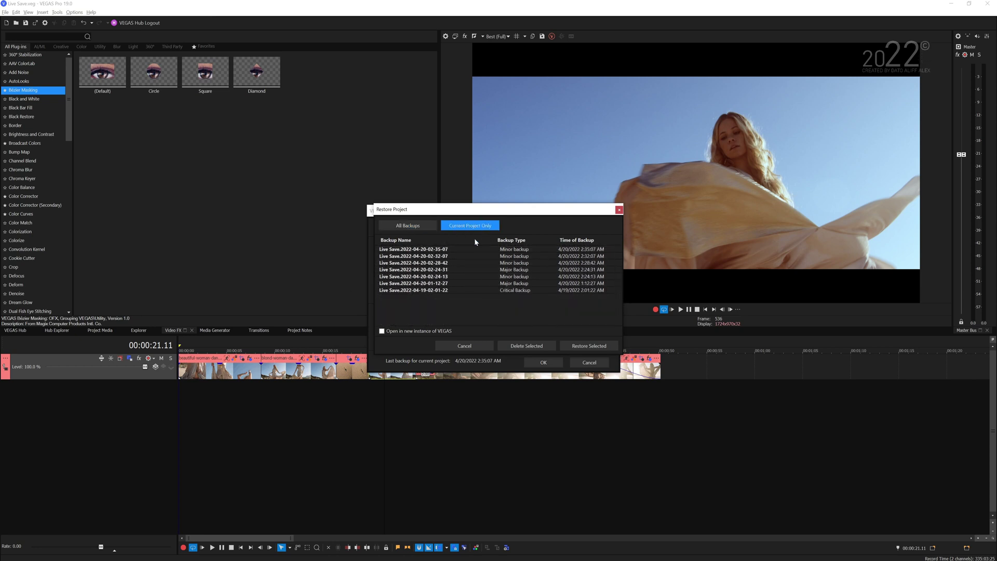
left_click(551, 256)
left_click(535, 283)
left_click(535, 256)
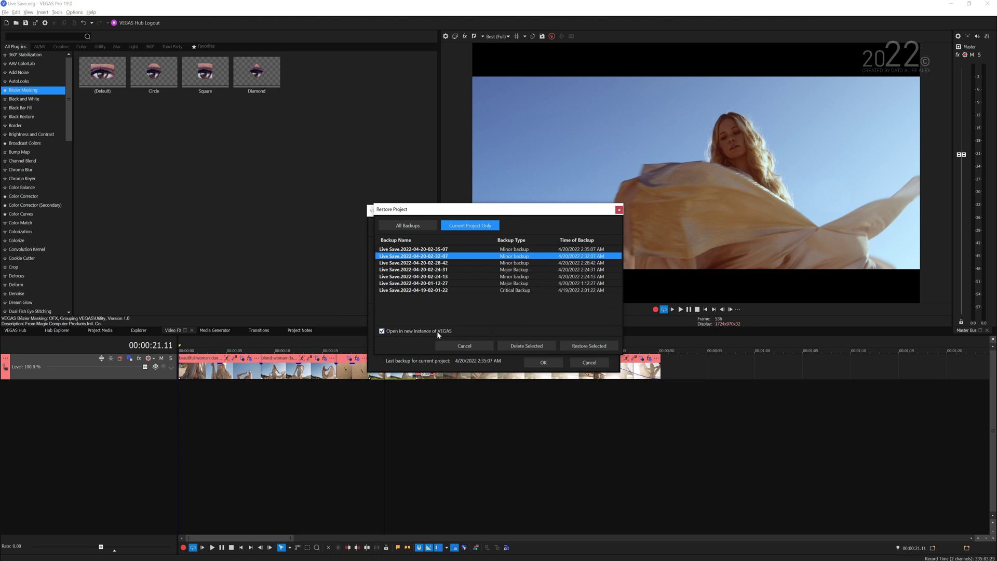
left_click(592, 351)
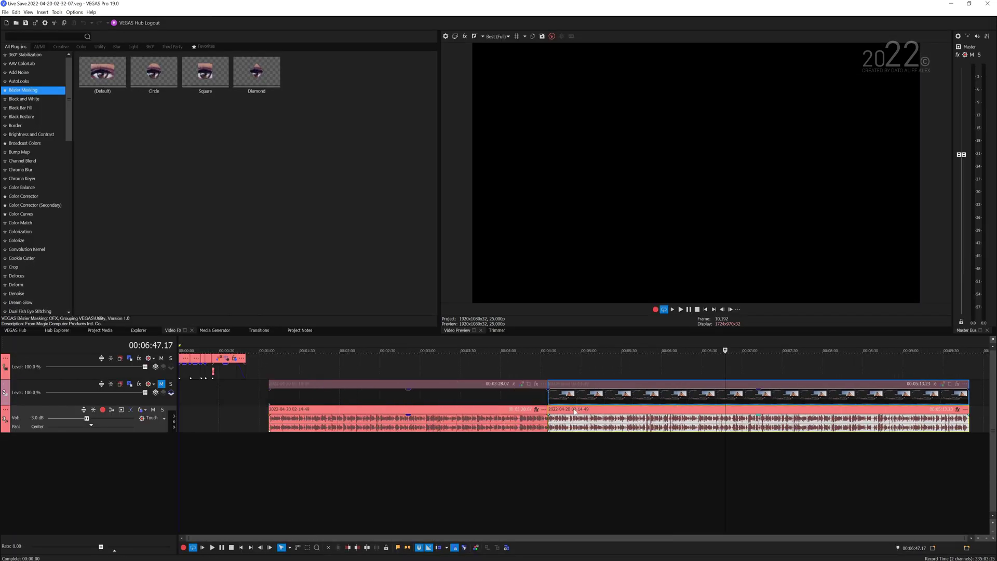
left_click(213, 404)
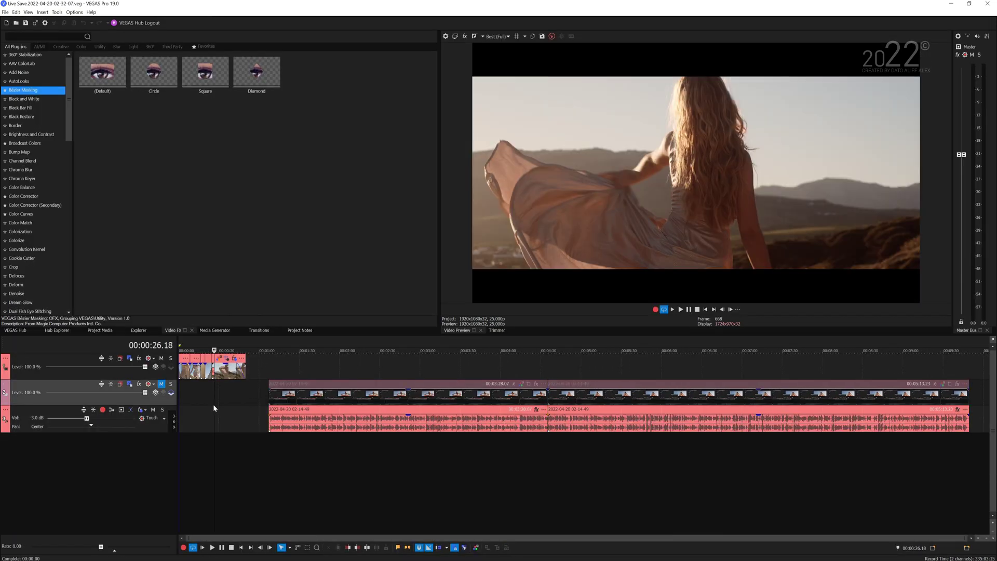
scroll(213, 404, "up", 3)
left_click(195, 404)
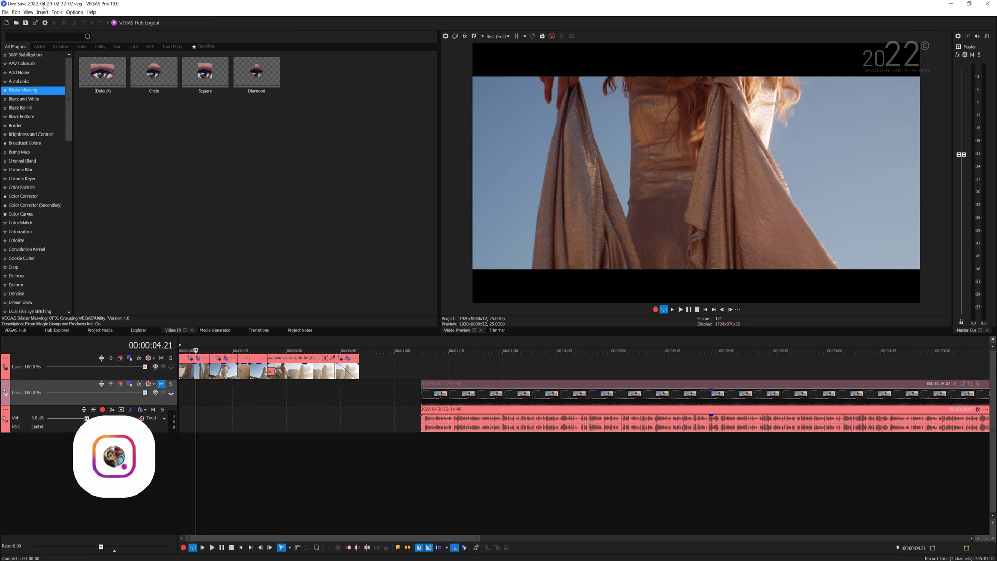
Preview the restored backup project at 00:00:48.02 and 00:00:29.19 on the timeline.
left_click(6, 13)
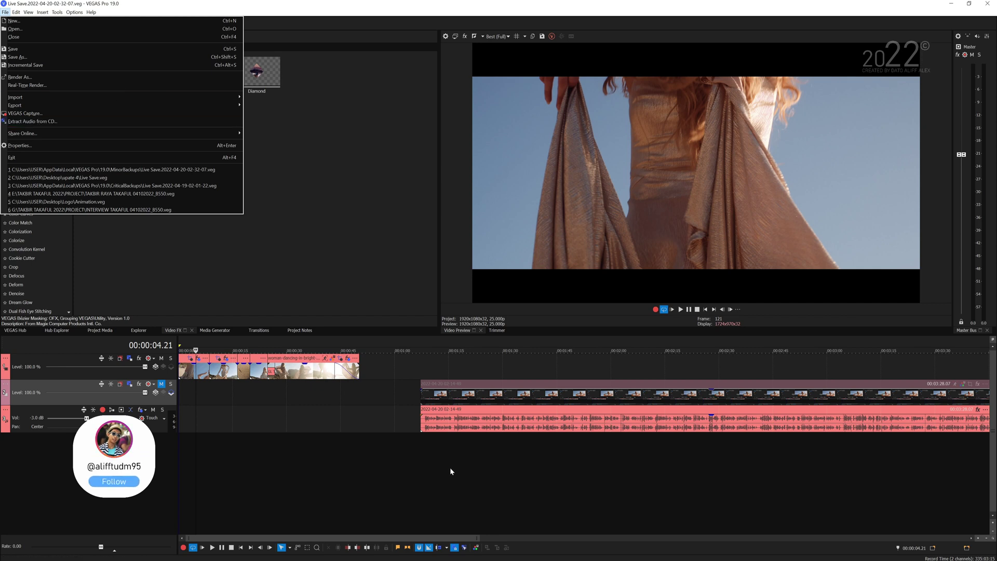
left_click(351, 431)
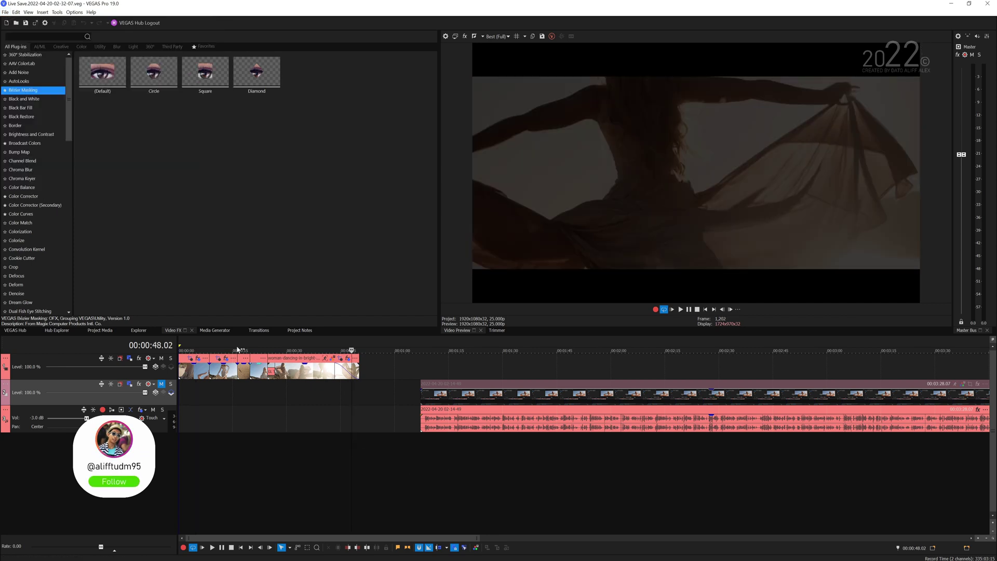
left_click(285, 396)
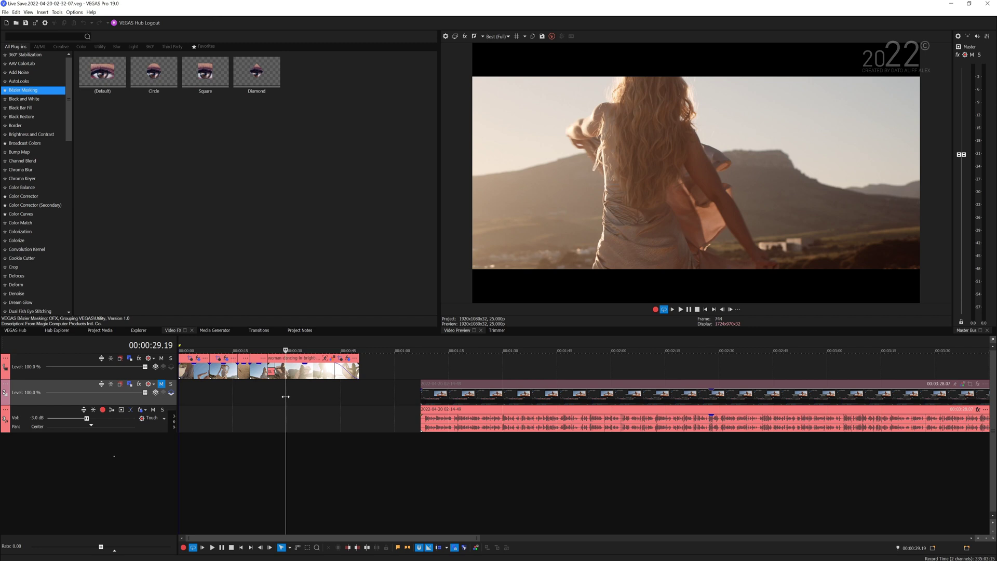